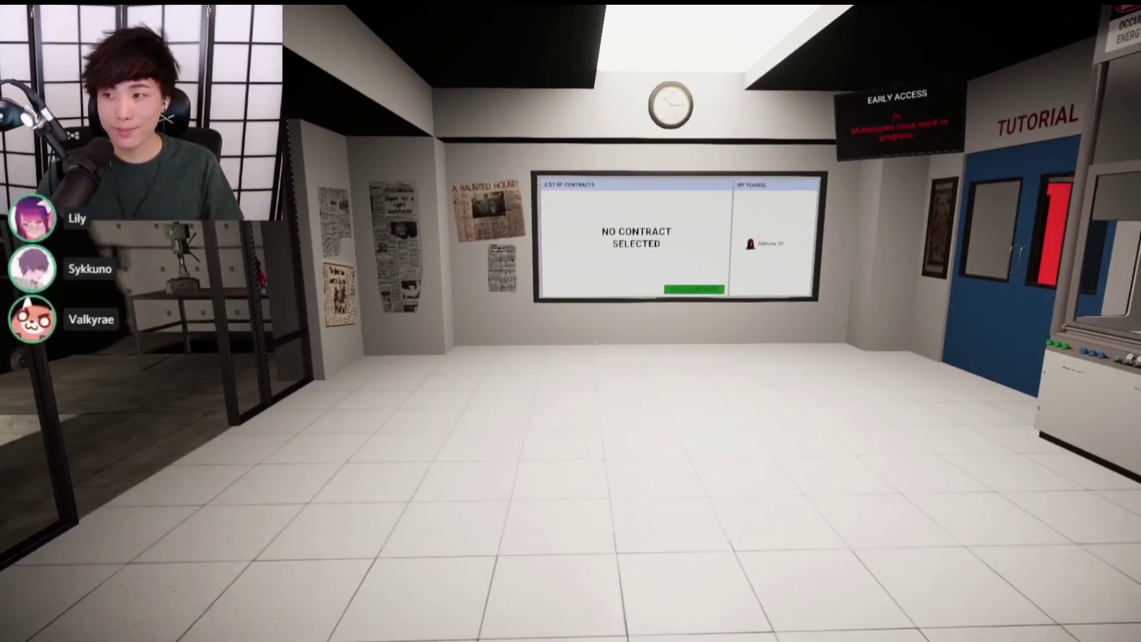
key(w)
key(w)
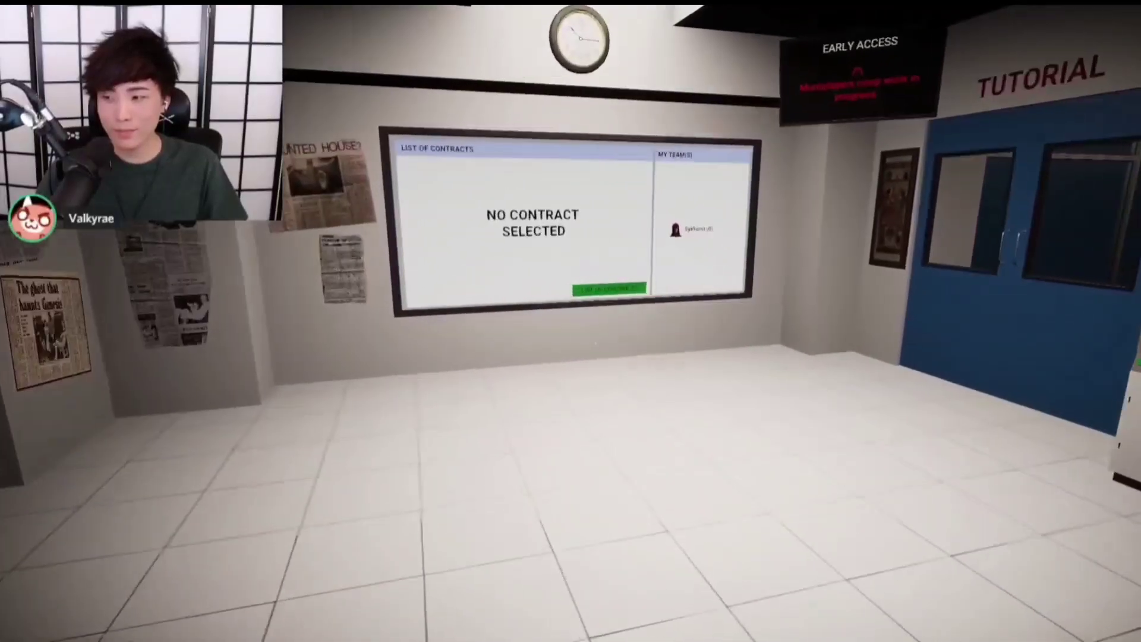